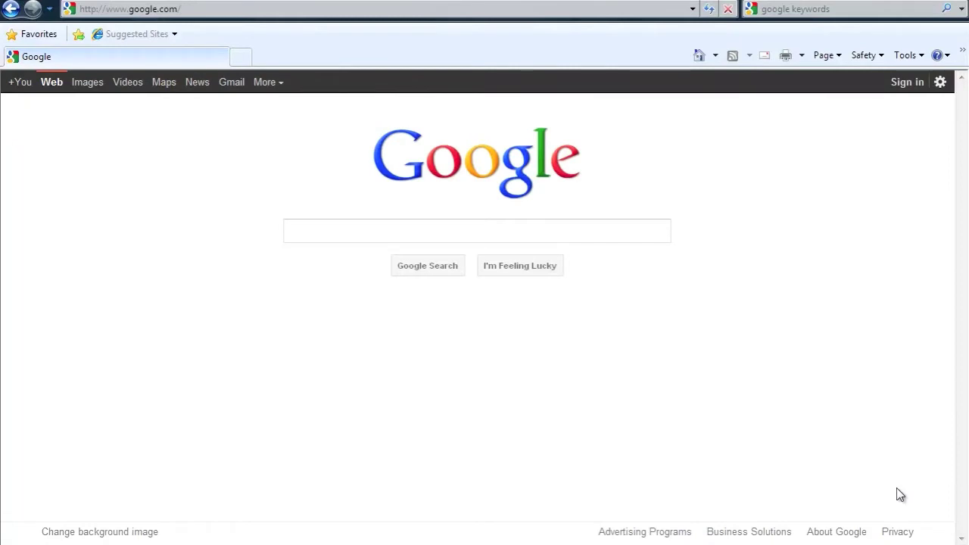
# Search Google for 'google adword keyword tool' and open the Keyword Tool - Google Adwords result
pyautogui.click(410, 233)
pyautogui.write('google ')
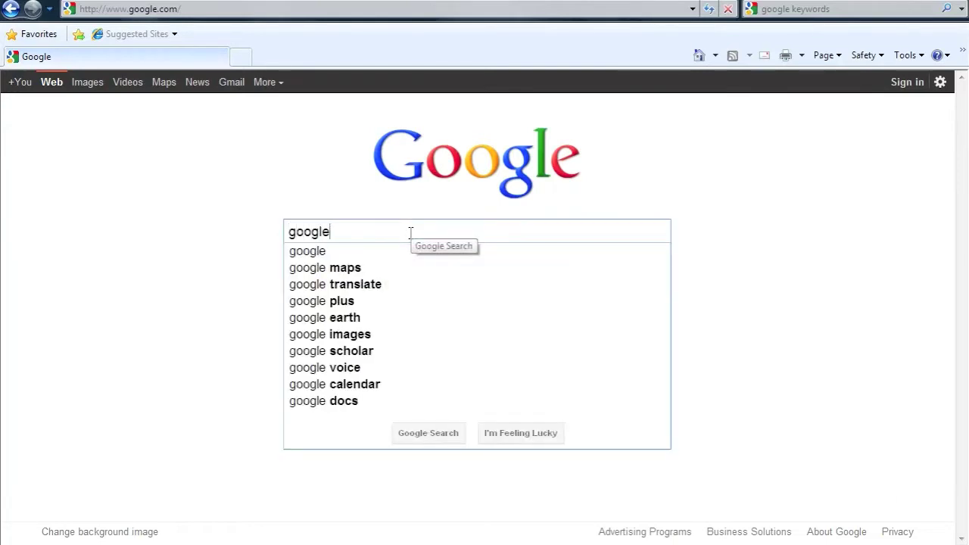
pyautogui.write('adword')
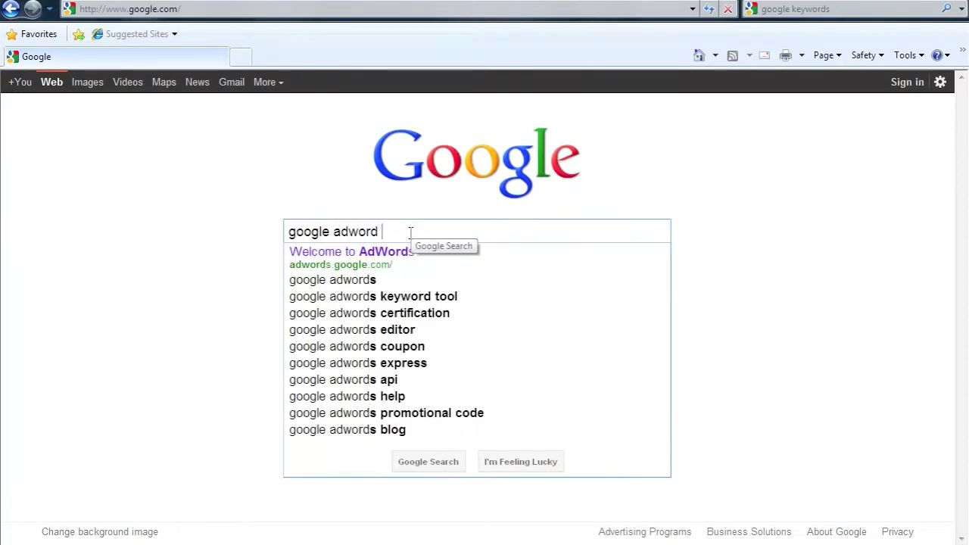
pyautogui.write(' keyword to')
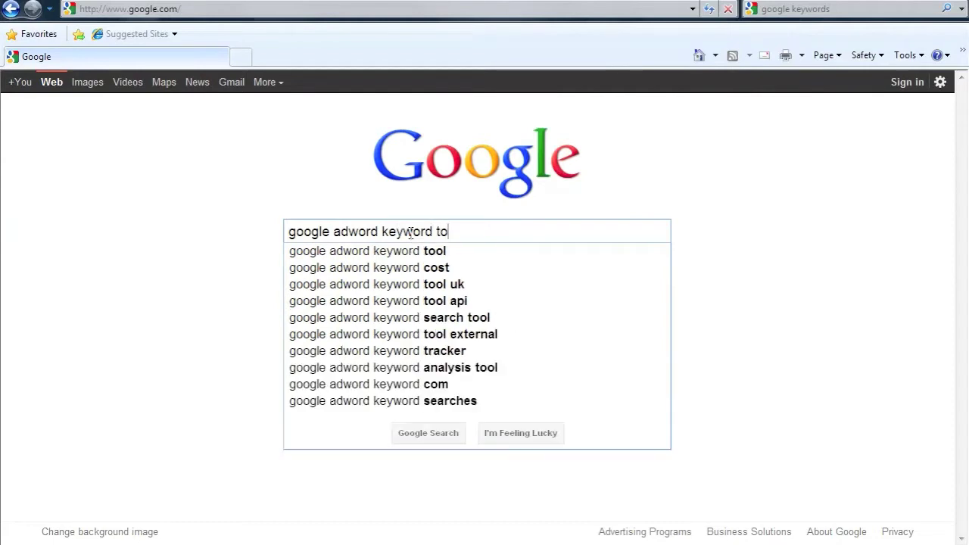
pyautogui.write('ol')
pyautogui.press('Return')
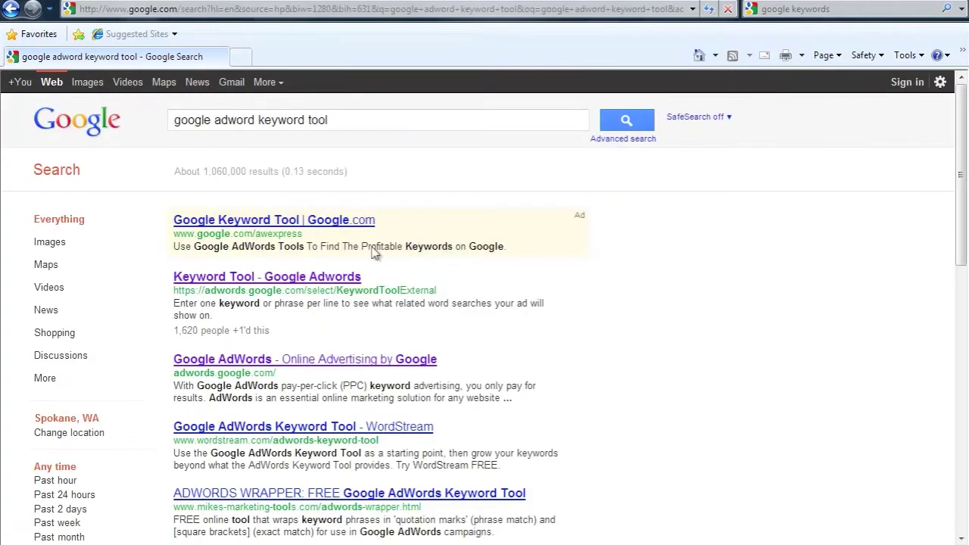
pyautogui.moveTo(267, 277)
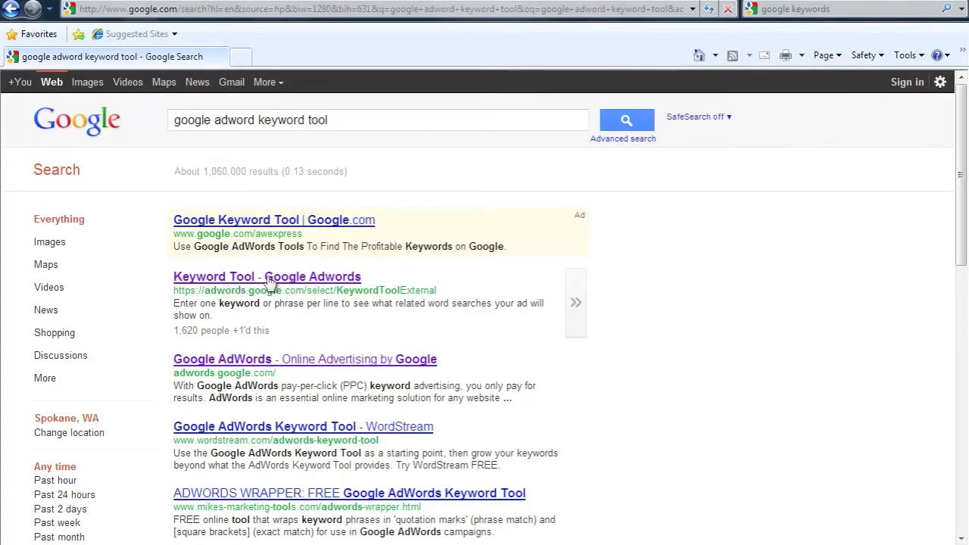
pyautogui.click(276, 281)
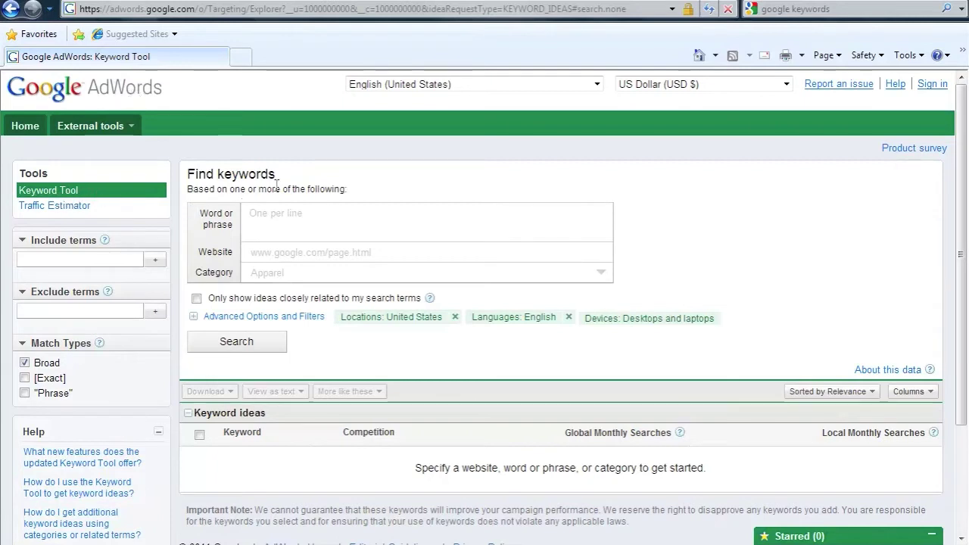
# Let the Keyword Tool page load and put the cursor in the Word or phrase field
pyautogui.moveTo(277, 178); pyautogui.dragTo(187, 174)
pyautogui.moveTo(277, 176)
pyautogui.mouseDown()
pyautogui.moveTo(218, 179)
pyautogui.moveTo(172, 155)
pyautogui.mouseUp()
pyautogui.click(274, 231)
# Search keyword ideas for 'seattle real estate', returning 74,000 global searches and 100 ideas
pyautogui.write('seattle r')
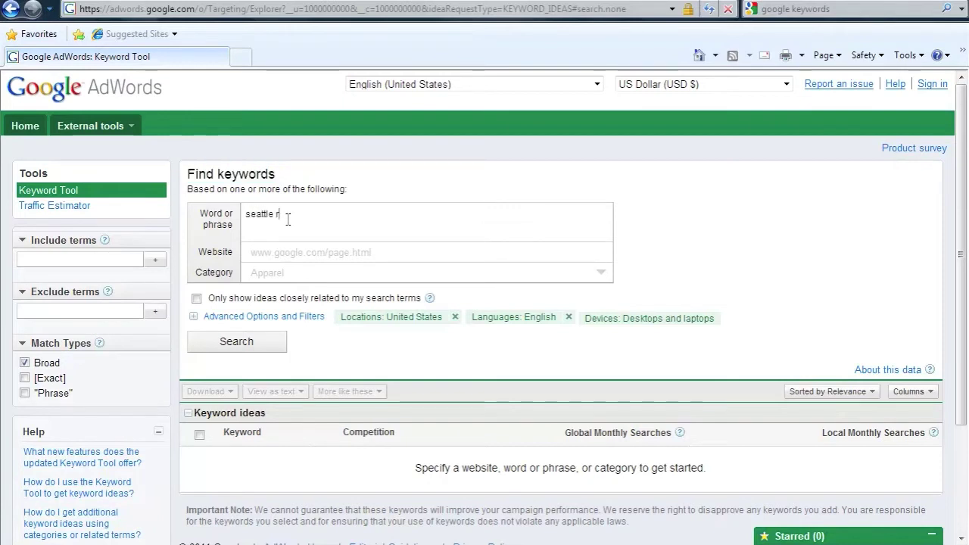
pyautogui.write('eal estate')
pyautogui.press('Return')
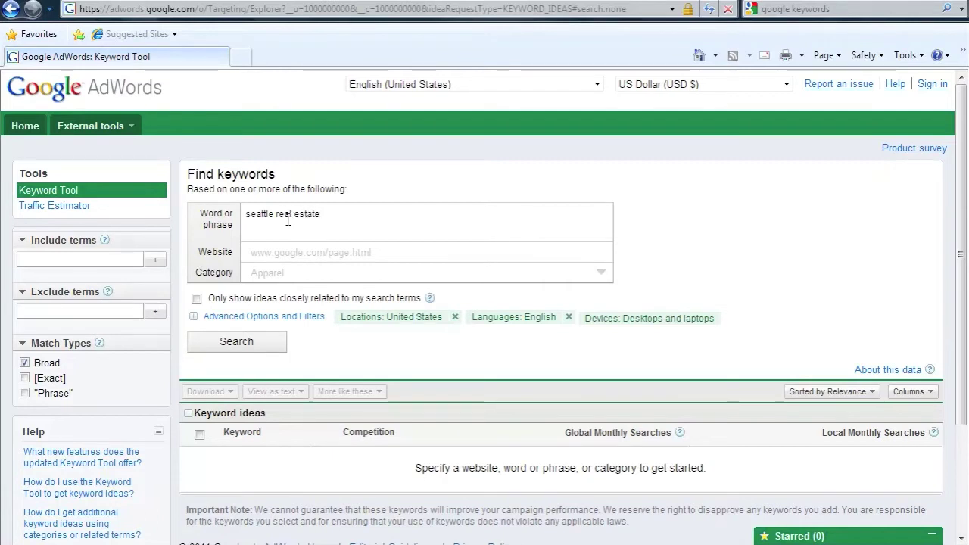
pyautogui.click(240, 350)
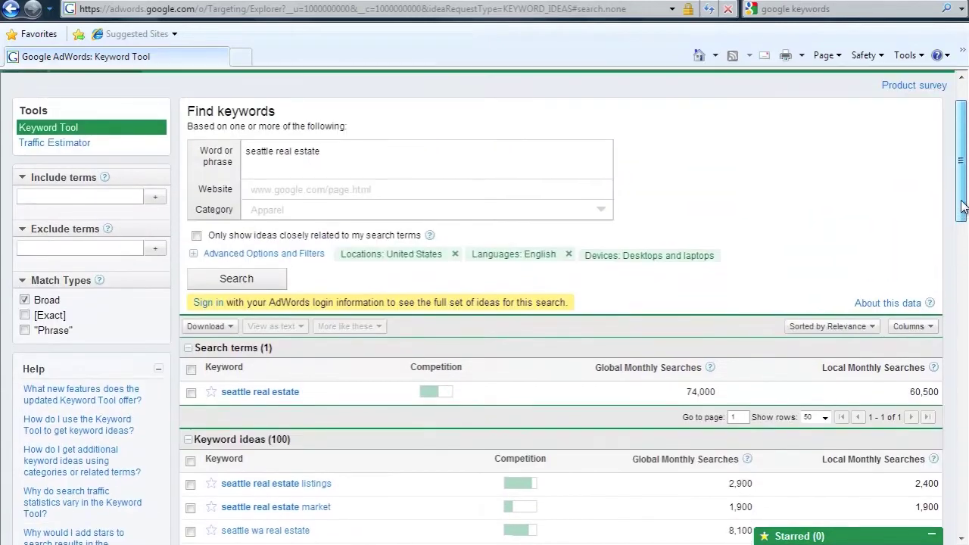
pyautogui.moveTo(961, 203); pyautogui.dragTo(670, 224)
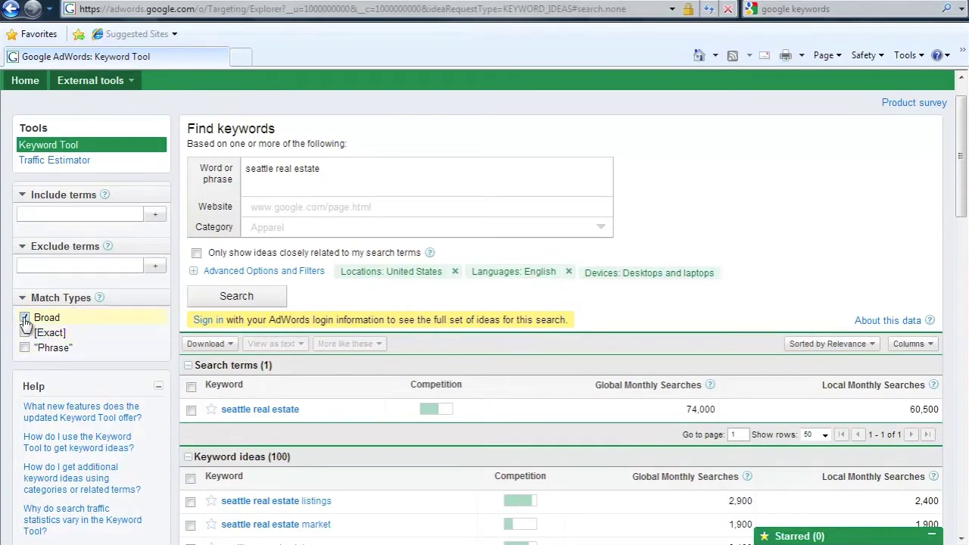
# Switch Match Types from Broad to [Exact], showing 8,100 monthly searches for seattle real estate
pyautogui.click(23, 318)
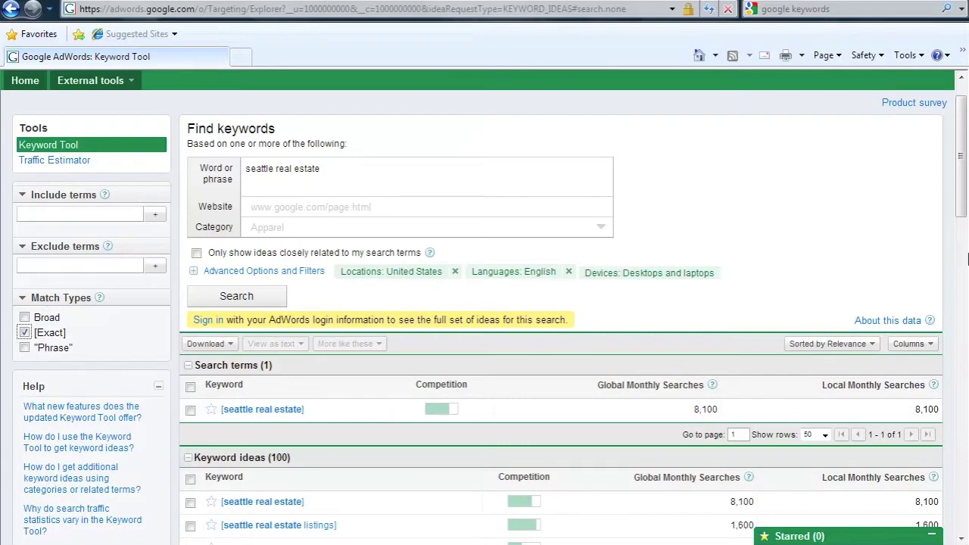
pyautogui.moveTo(963, 188); pyautogui.dragTo(966, 215)
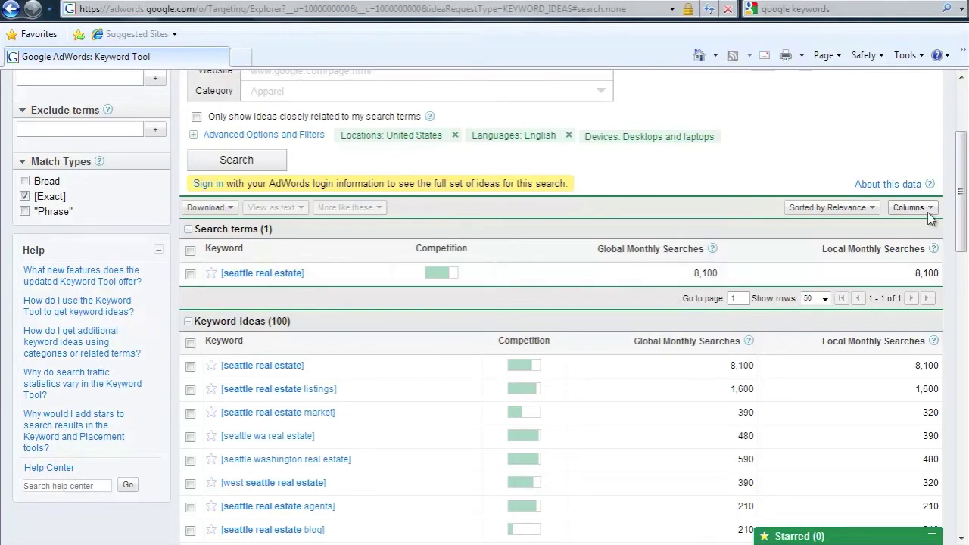
pyautogui.moveTo(963, 216); pyautogui.dragTo(965, 252)
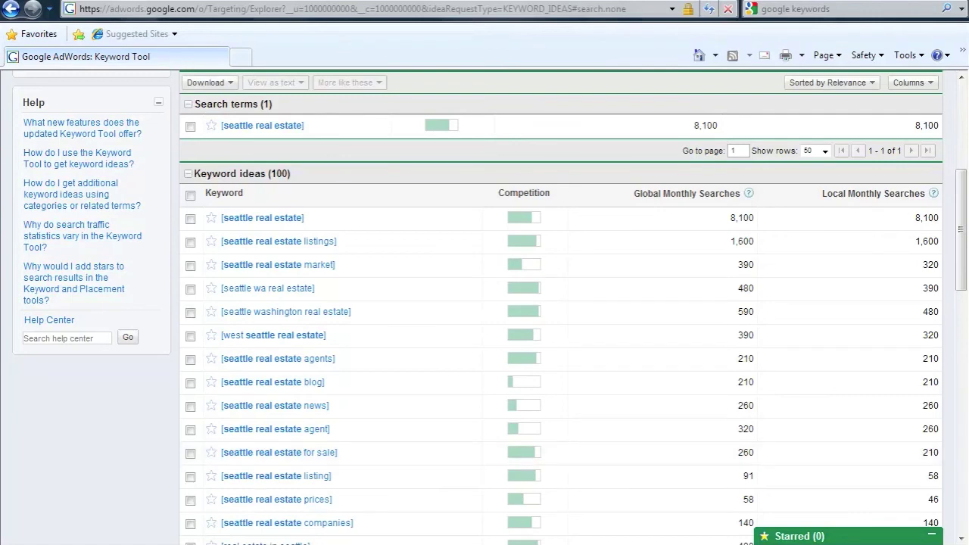
pyautogui.moveTo(964, 242); pyautogui.dragTo(964, 155)
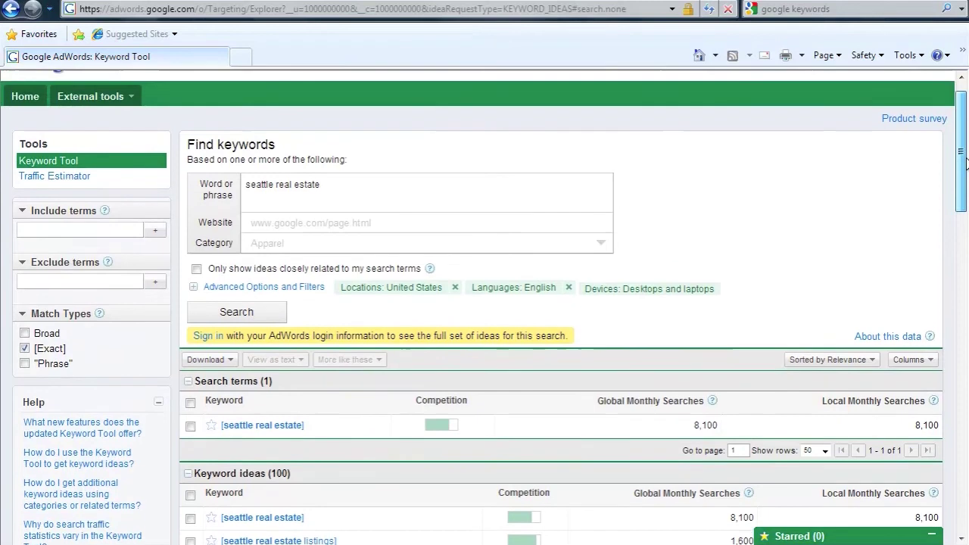